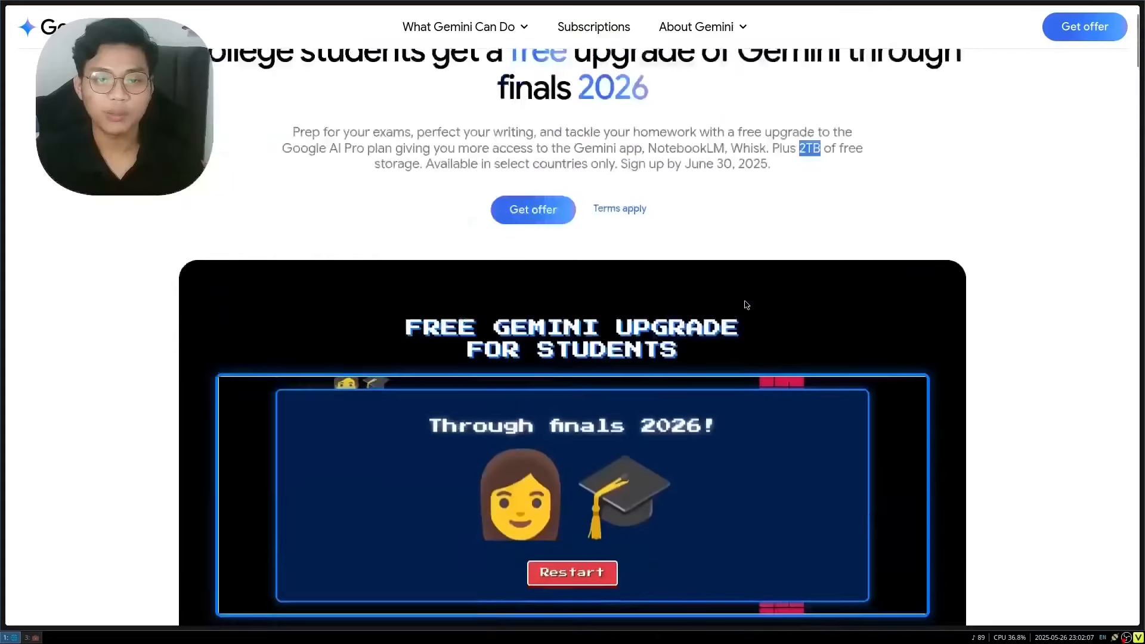
Step: Review the Gemini student upgrade page, covering the offer terms, study help features, Whisk and Gemini in Gmail and Docs
double_click(698, 229)
left_click(712, 254)
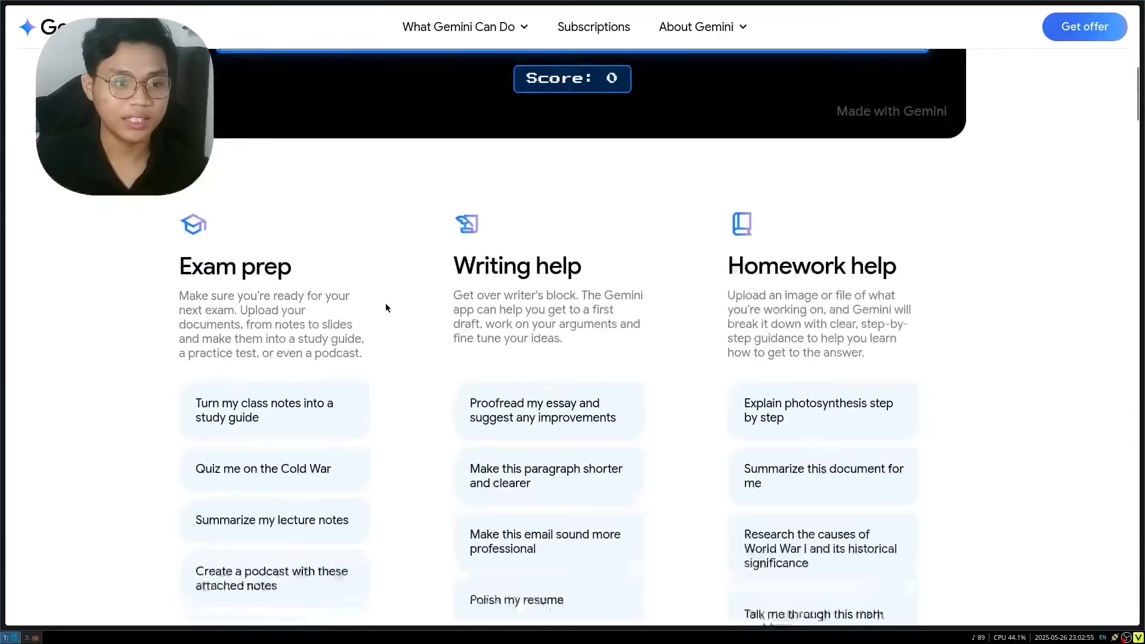
scroll(180, 232, "down", 1)
scroll(182, 234, "down", 5)
scroll(195, 255, "up", 3)
left_click_drag(180, 162, 469, 165)
left_click(464, 165)
double_click(797, 165)
scroll(761, 328, "down", 5)
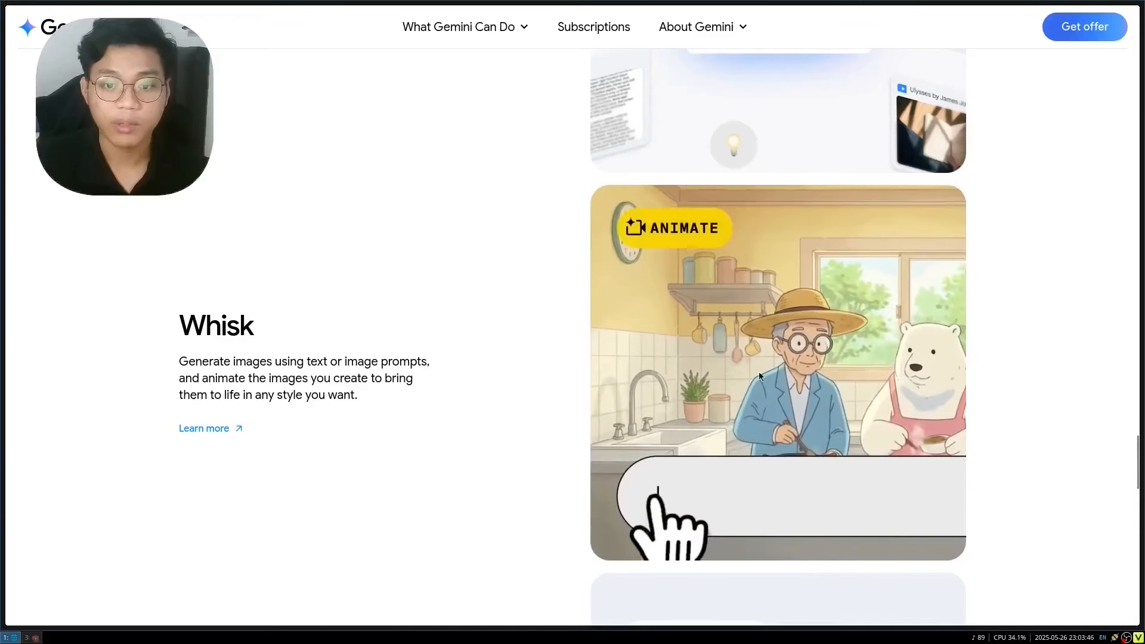
scroll(475, 382, "down", 5)
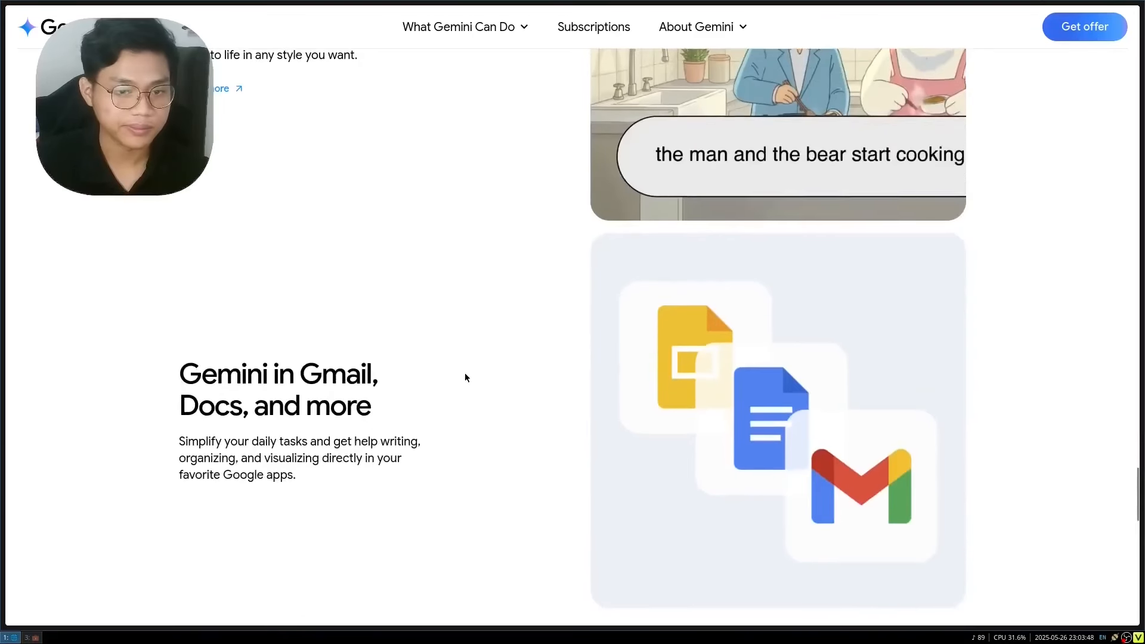
scroll(457, 375, "down", 8)
scroll(436, 358, "up", 6)
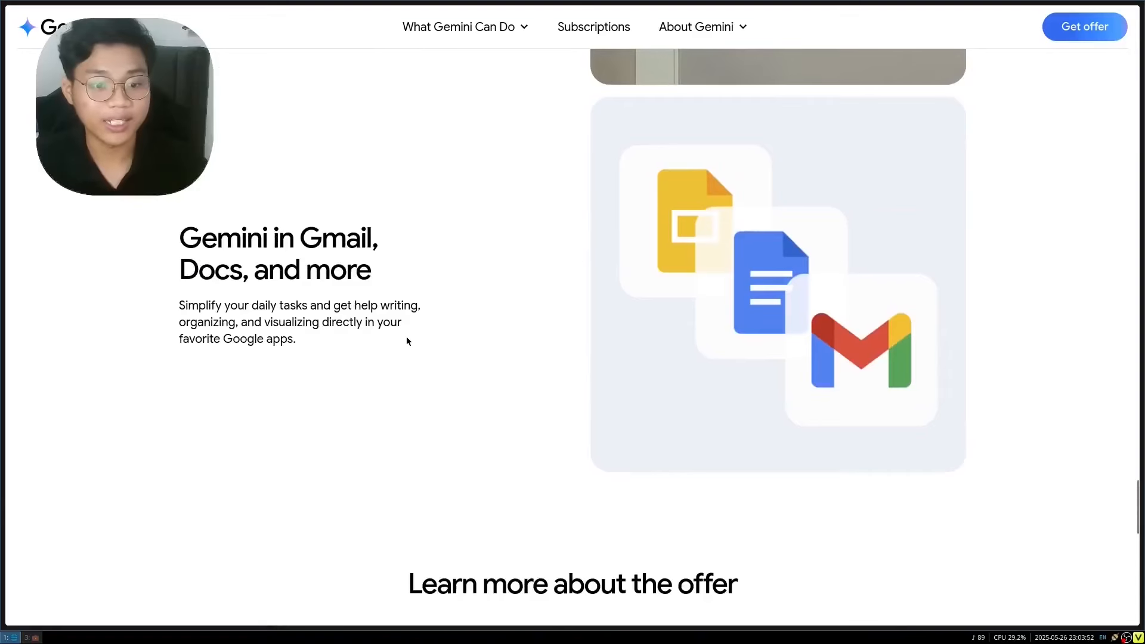
scroll(415, 340, "down", 8)
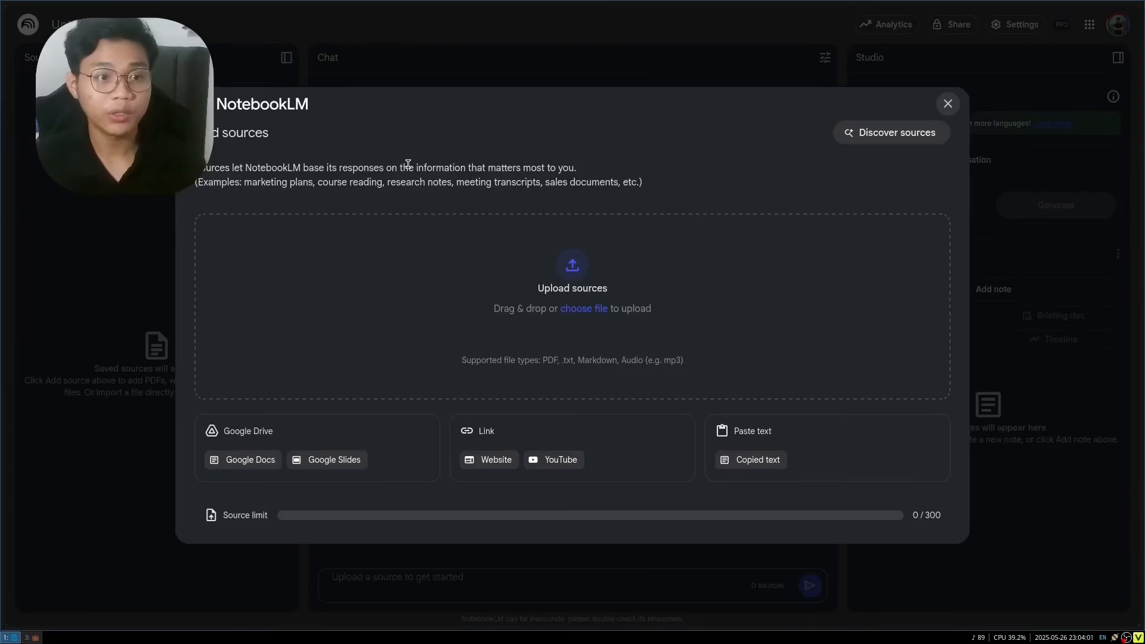
key("ctrl+l")
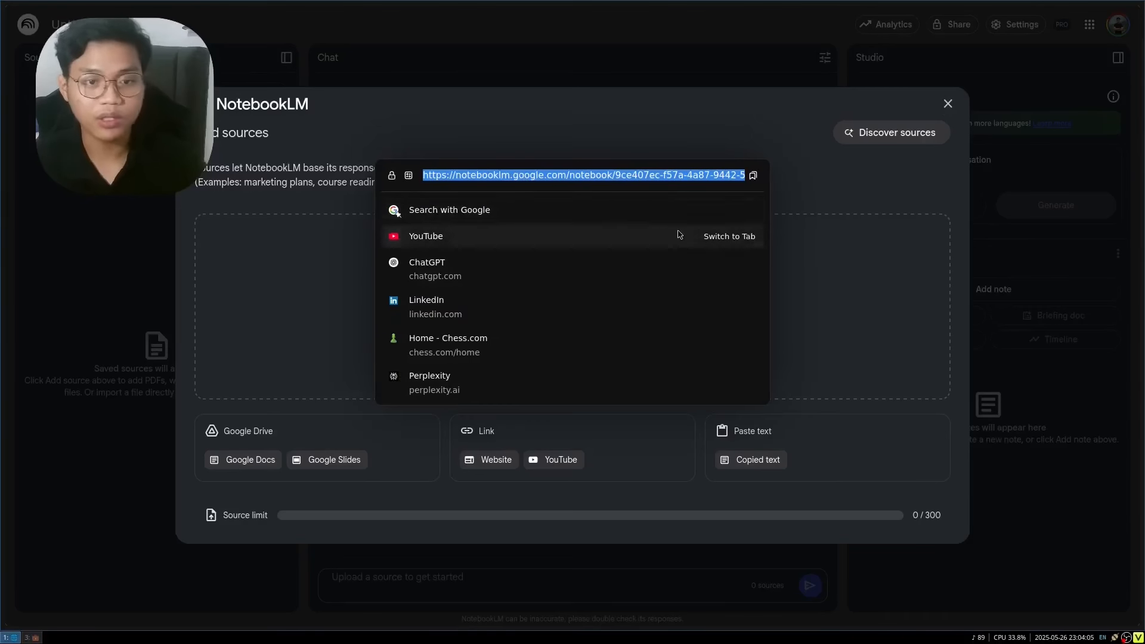
key("Escape")
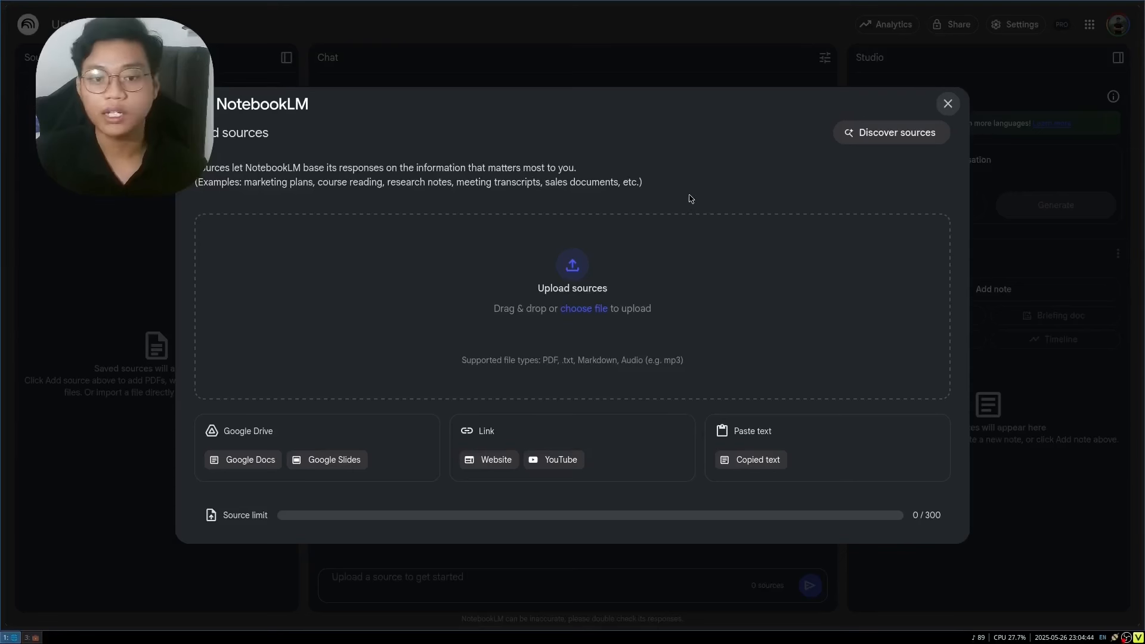
Step: Discover new sources for the notebook with the topic description "i'd like to learn AI"
left_click(852, 142)
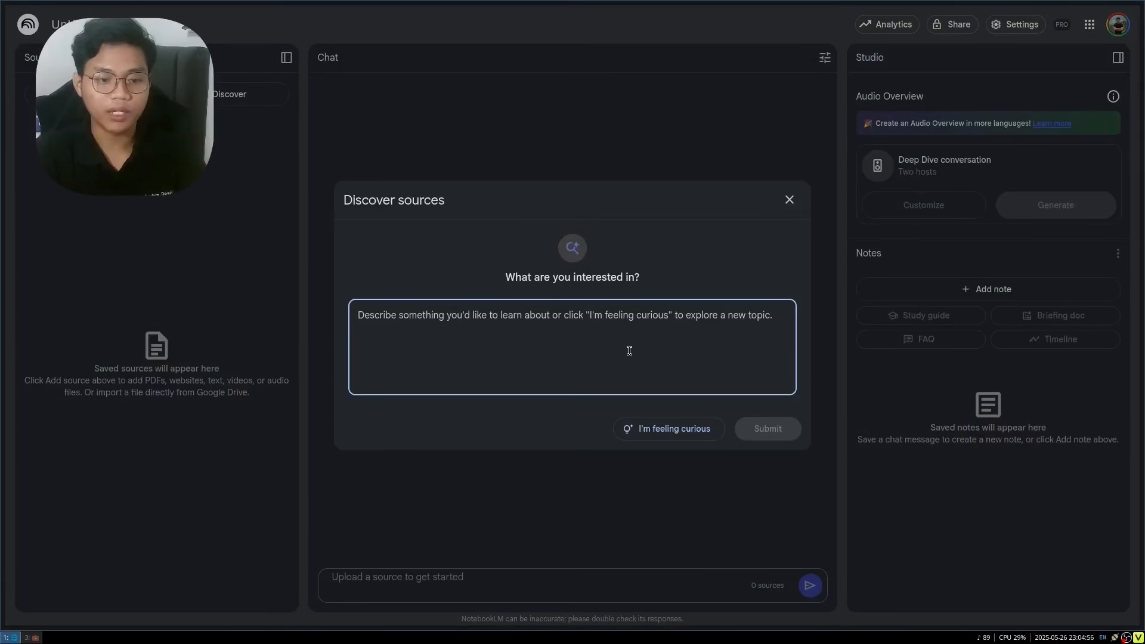
type("i'm")
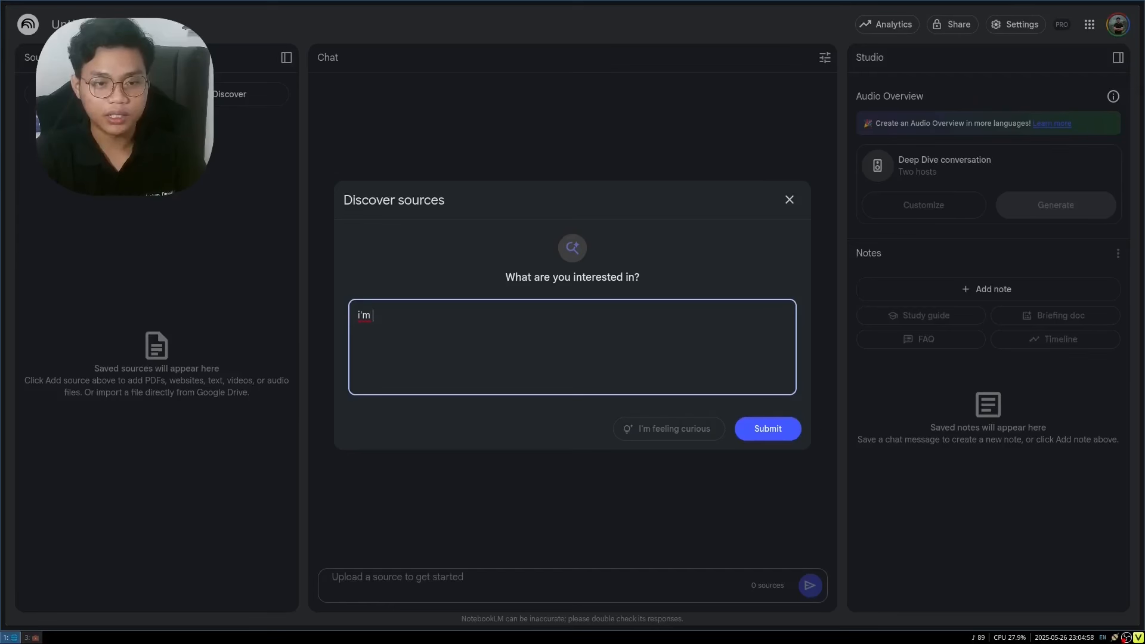
key("BackSpace")
key("BackSpace")
type("d like to learn AI")
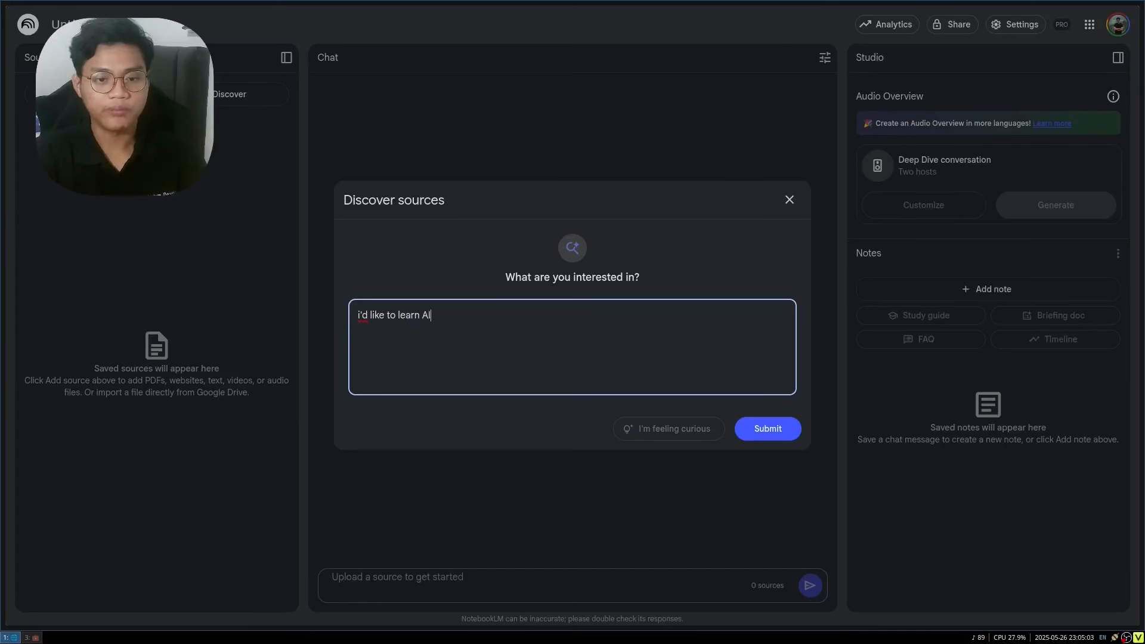
left_click(763, 435)
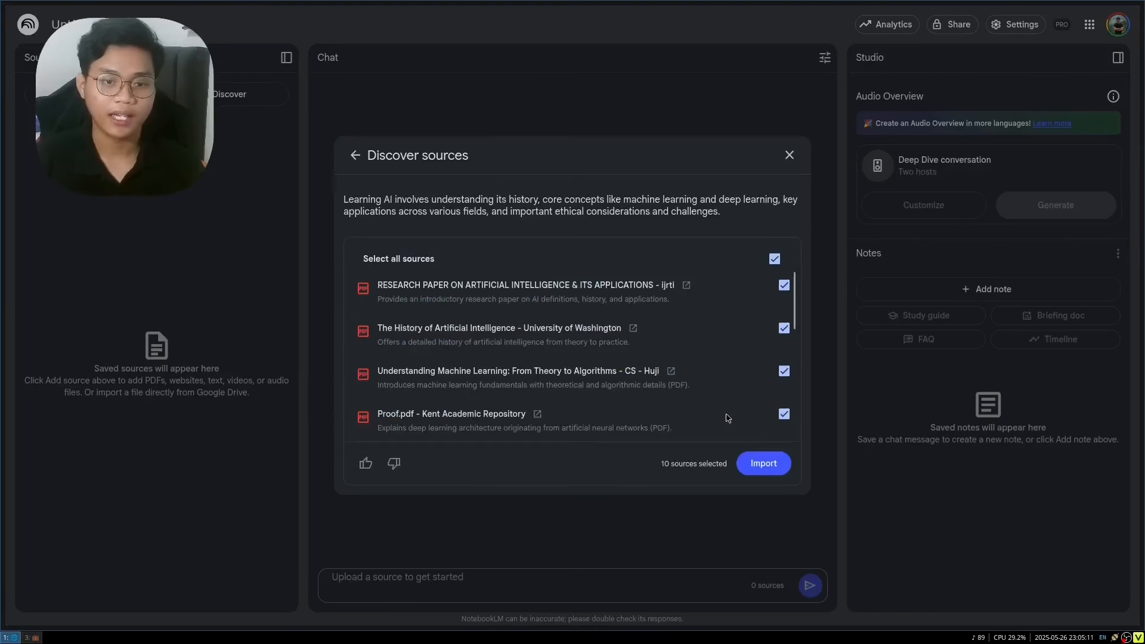
Step: Check through the suggested sources and import all of them into the notebook
scroll(725, 416, "down", 5)
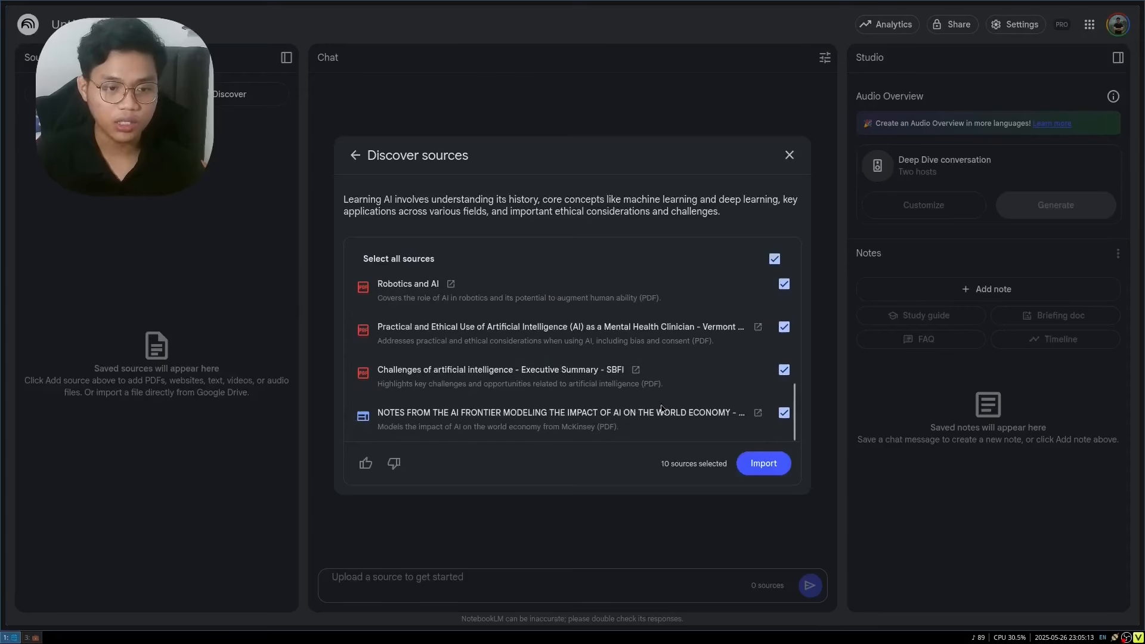
scroll(701, 415, "up", 5)
left_click(769, 468)
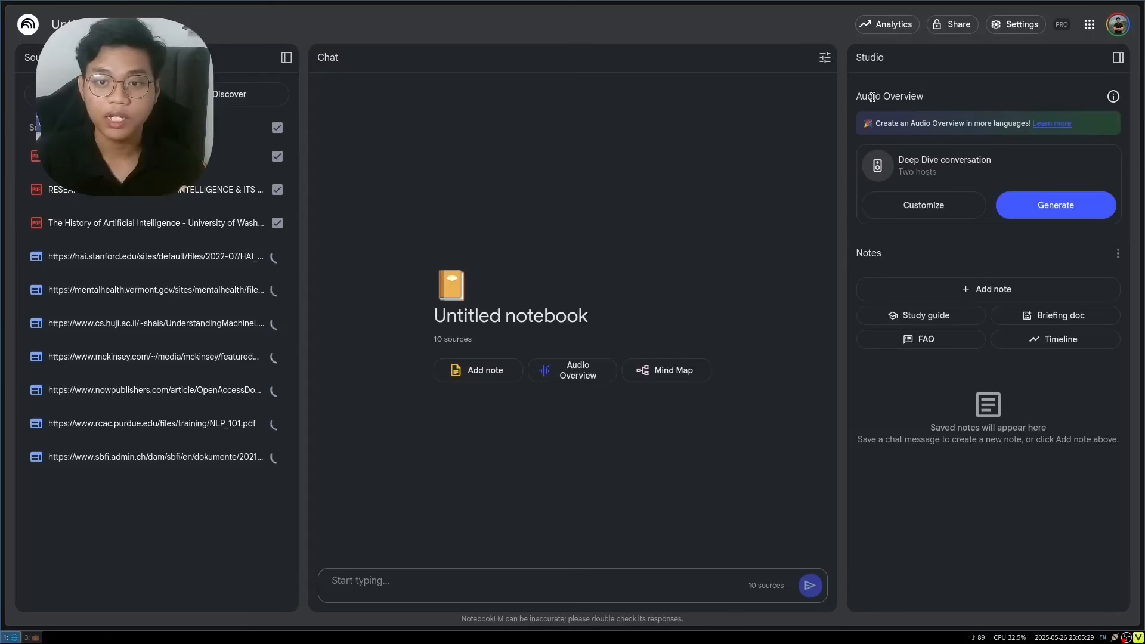
Step: Generate an Audio Overview, FAQ, study guide and mind map from the notebook's imported sources
left_click(1070, 211)
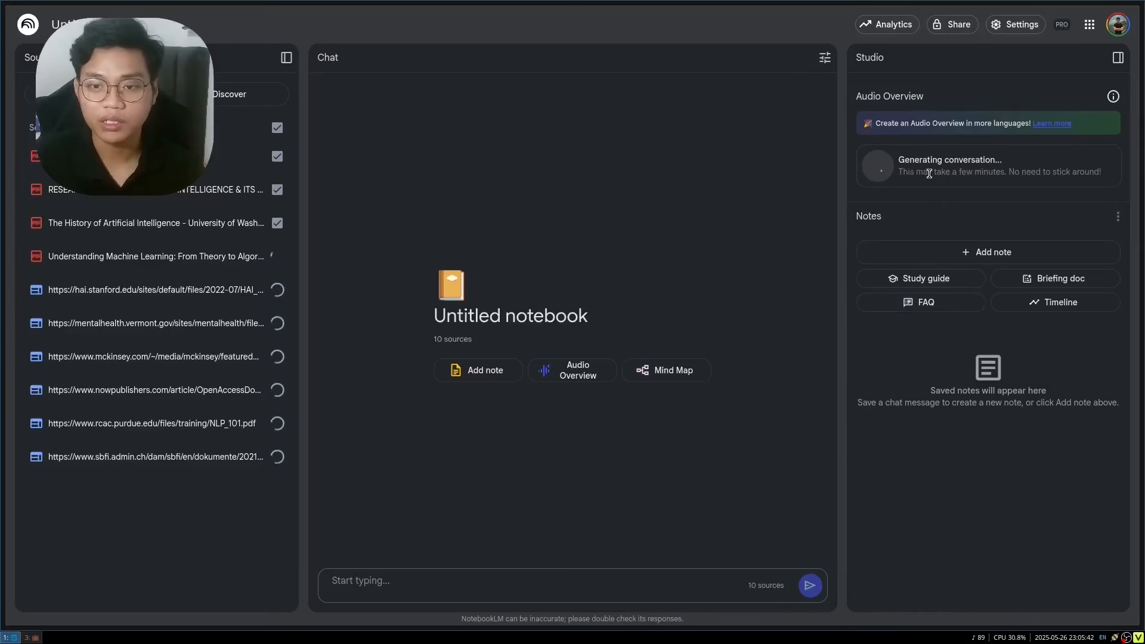
left_click(935, 306)
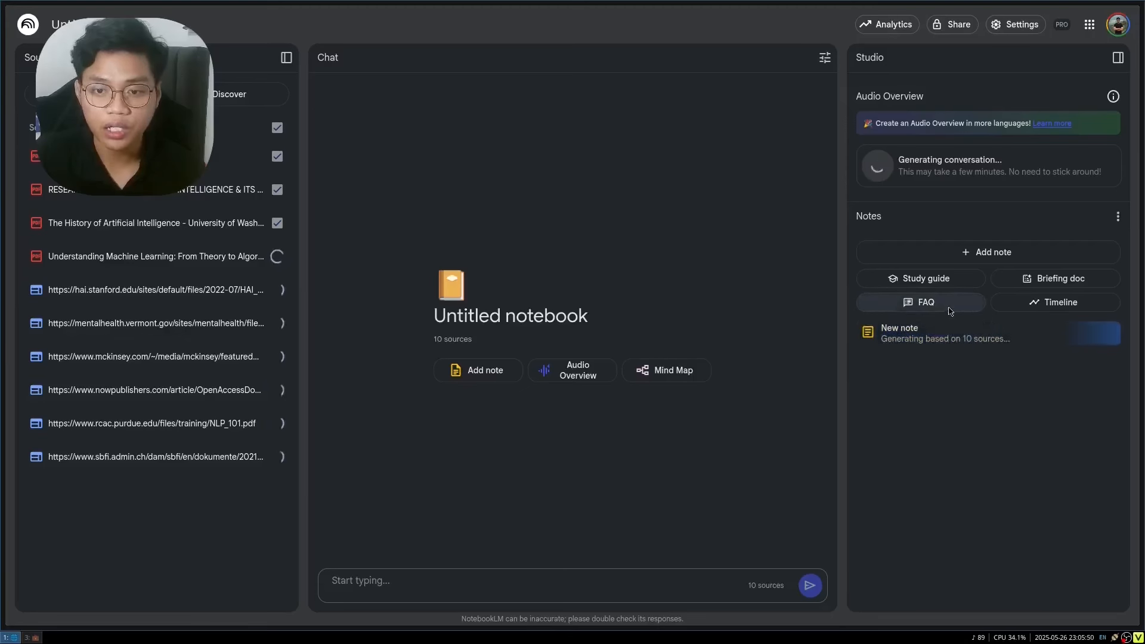
left_click(953, 284)
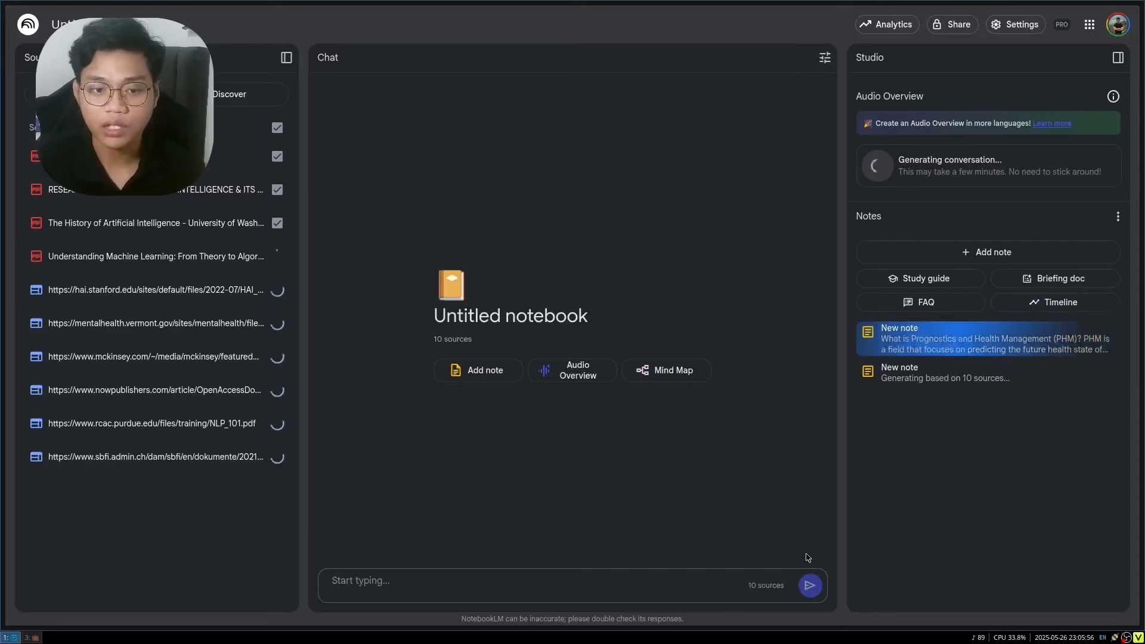
left_click(665, 371)
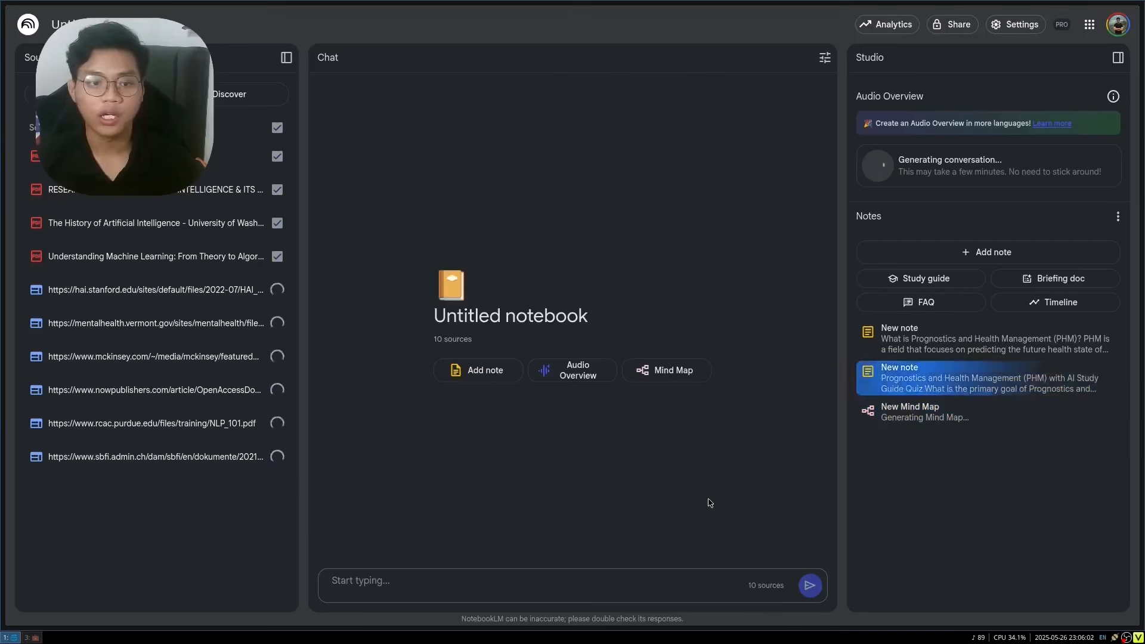
Step: Ask the notebook chat "is math required to learn about AI?"
left_click(661, 593)
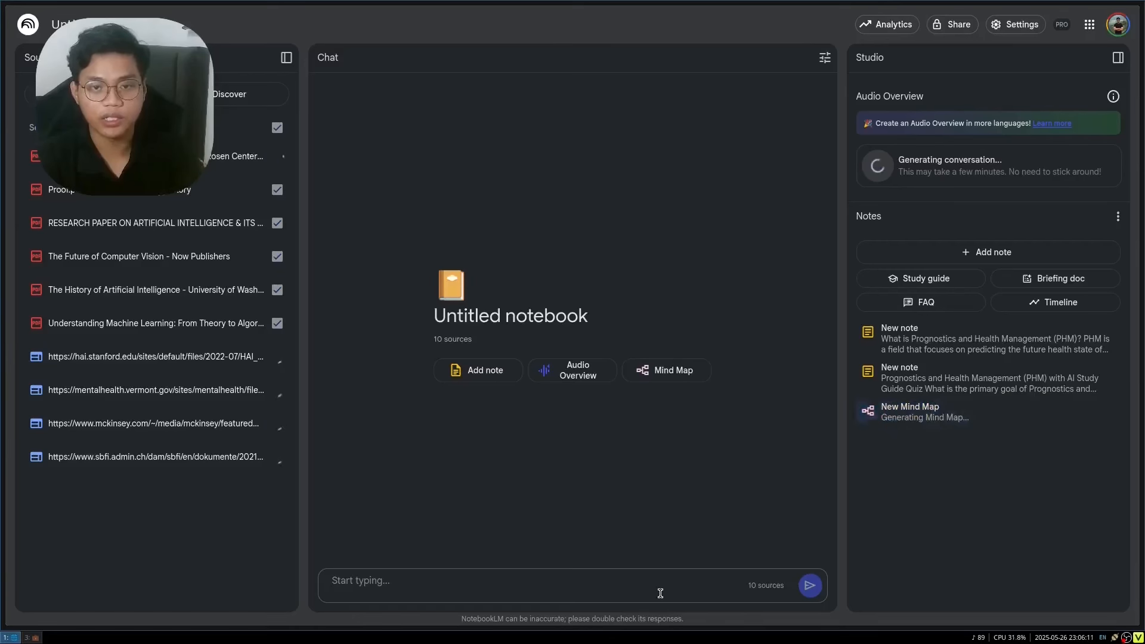
type("to")
type(" learn about AI?")
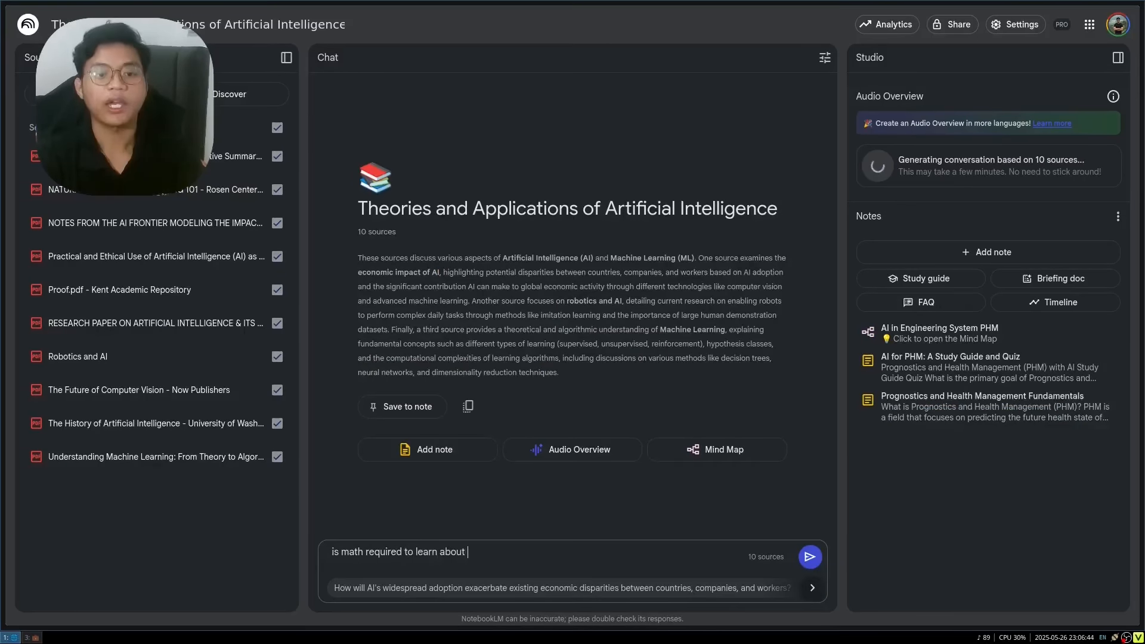
key("Return")
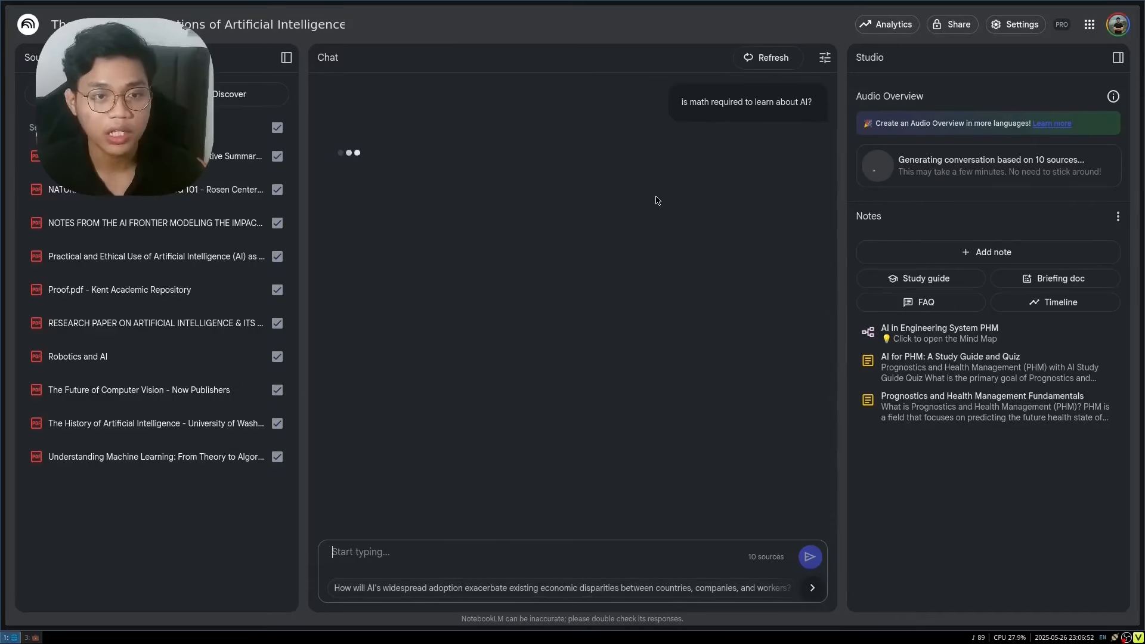
scroll(659, 202, "up", 2)
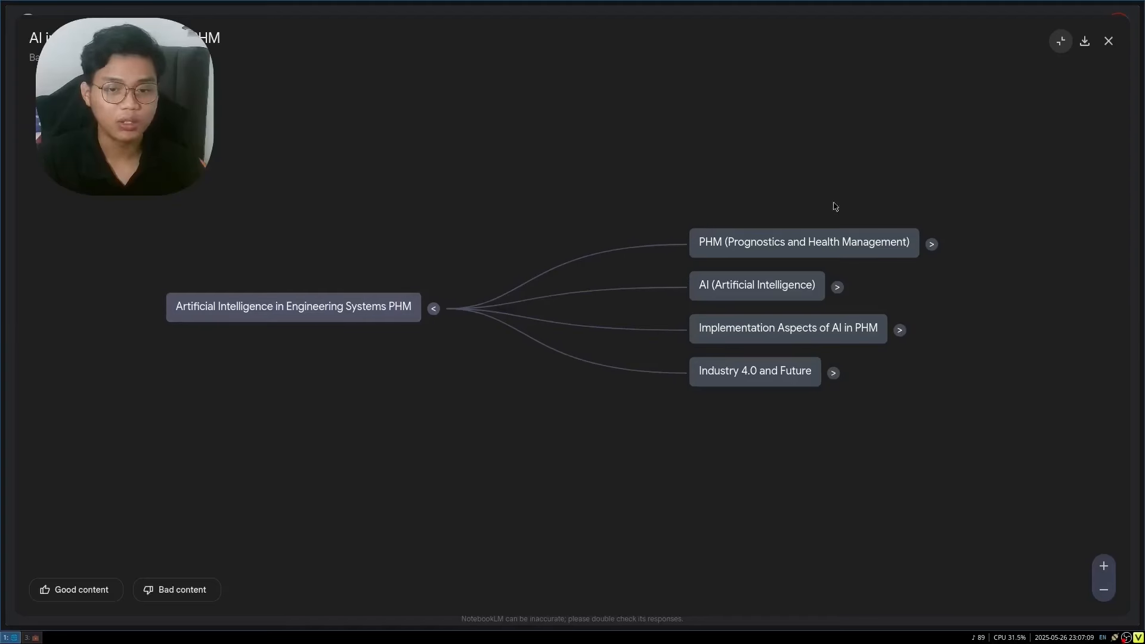
Step: Expand the mind map's PHM and AI (Artificial Intelligence) branches, including the Tasks and Methodologies nodes under PHM
left_click(932, 244)
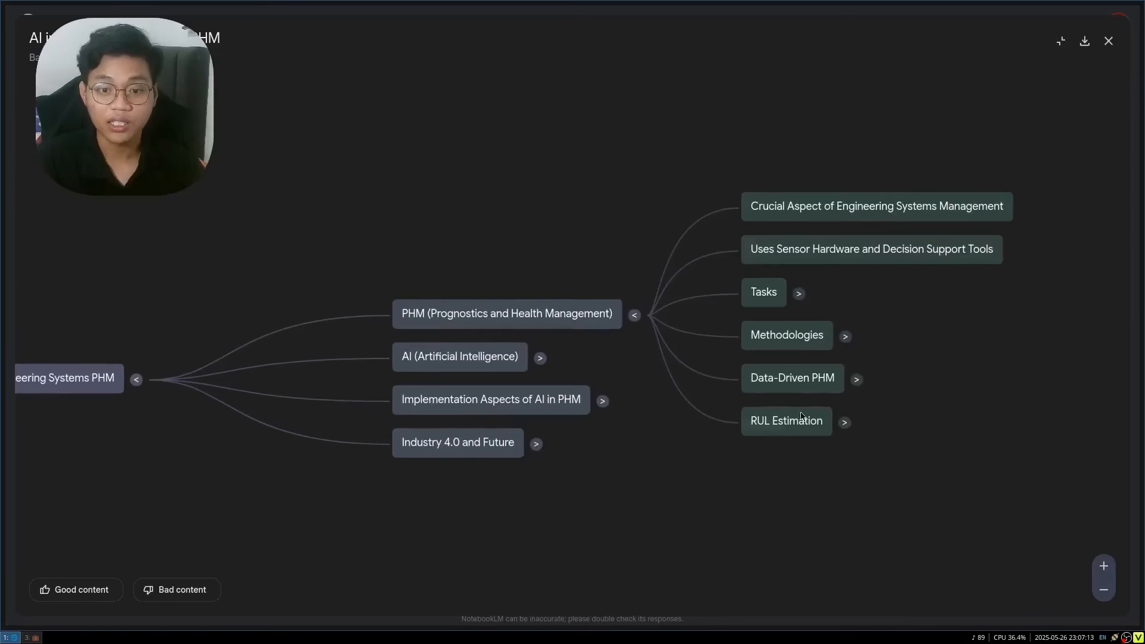
left_click(540, 358)
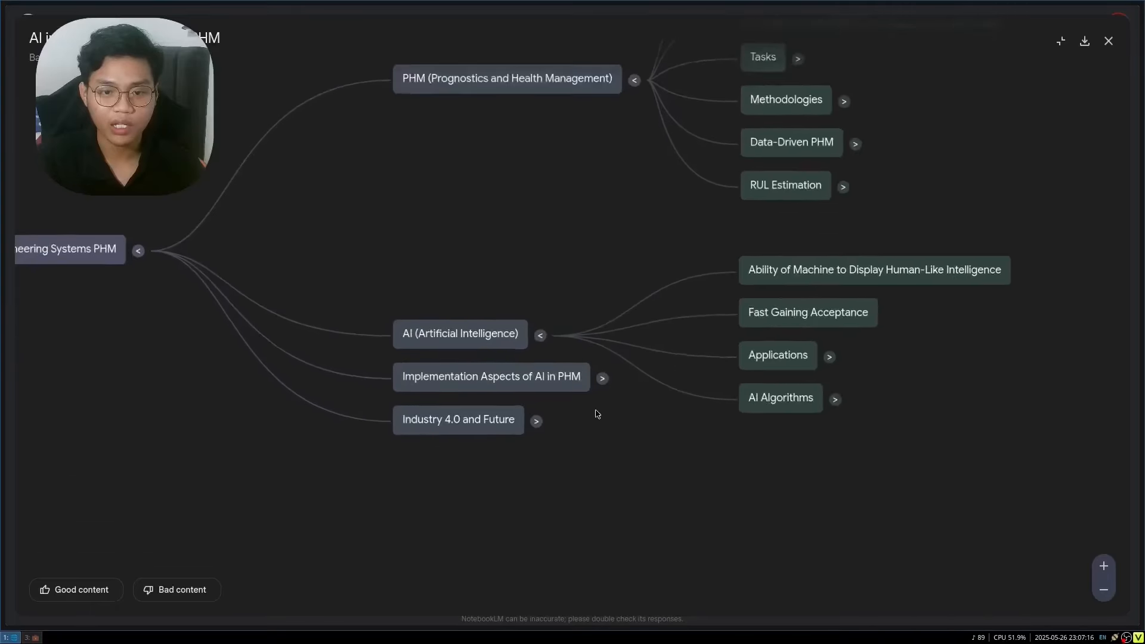
left_click(519, 351)
left_click(518, 349)
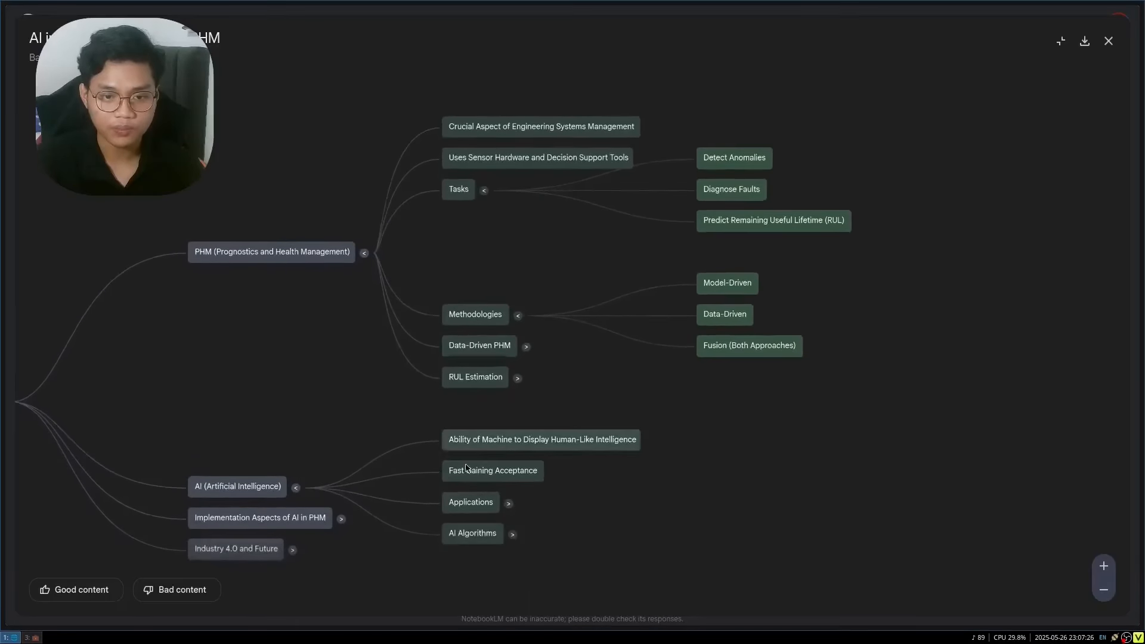
Step: Expand the mind map's Applications and AI Algorithms nodes, including Categorization, Deep Learning and Support Vector Machine, and close the map
left_click(510, 505)
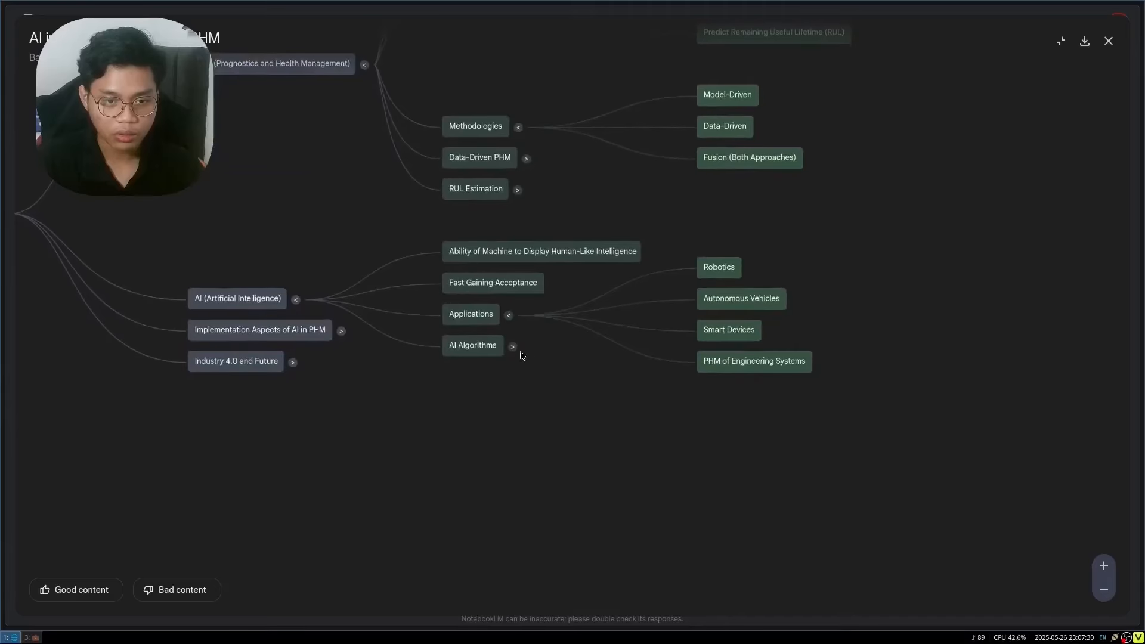
left_click(516, 352)
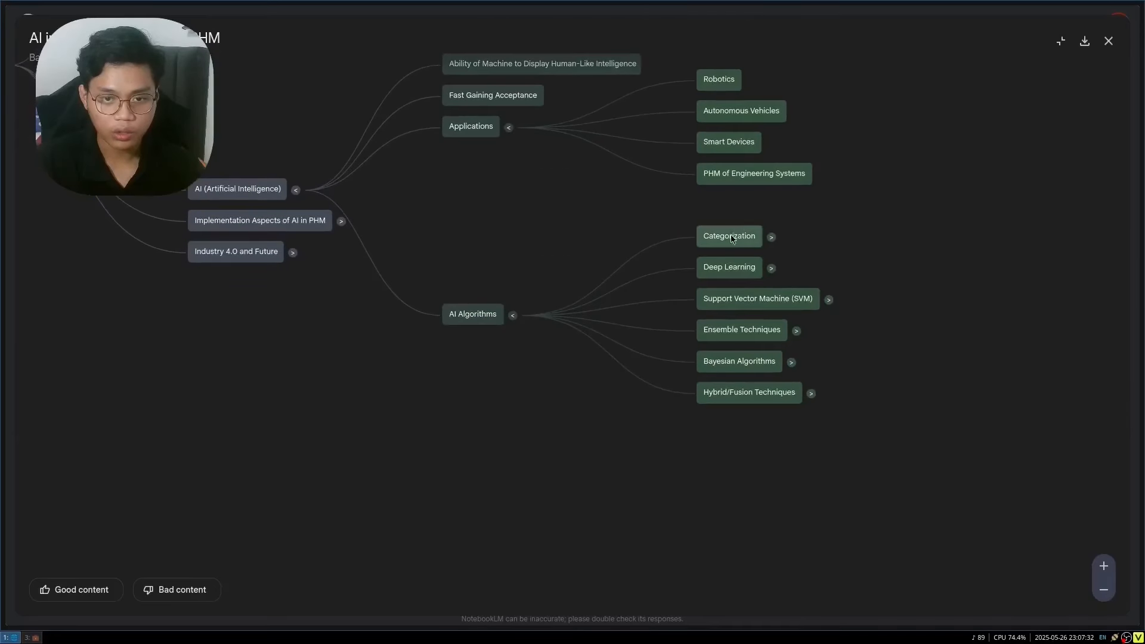
left_click(771, 237)
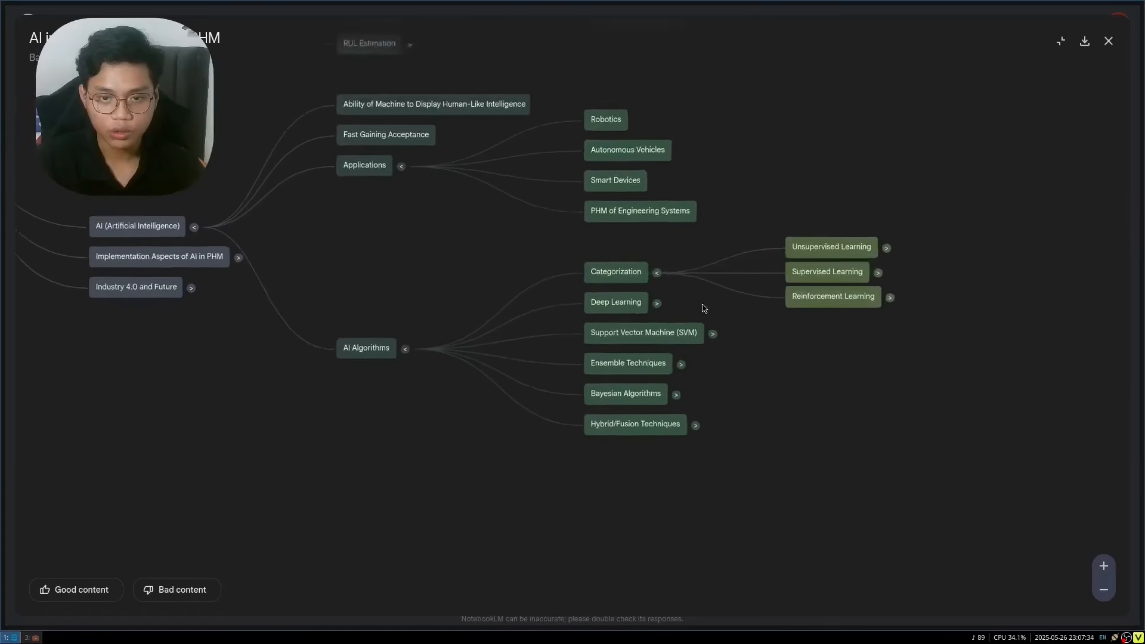
left_click(517, 346)
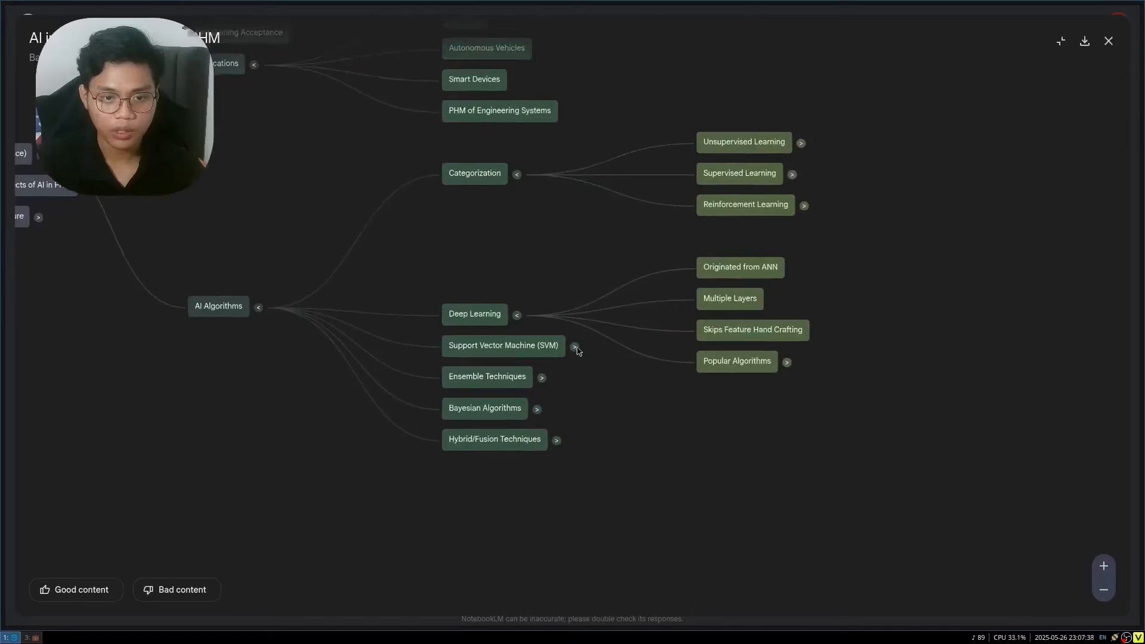
left_click(574, 347)
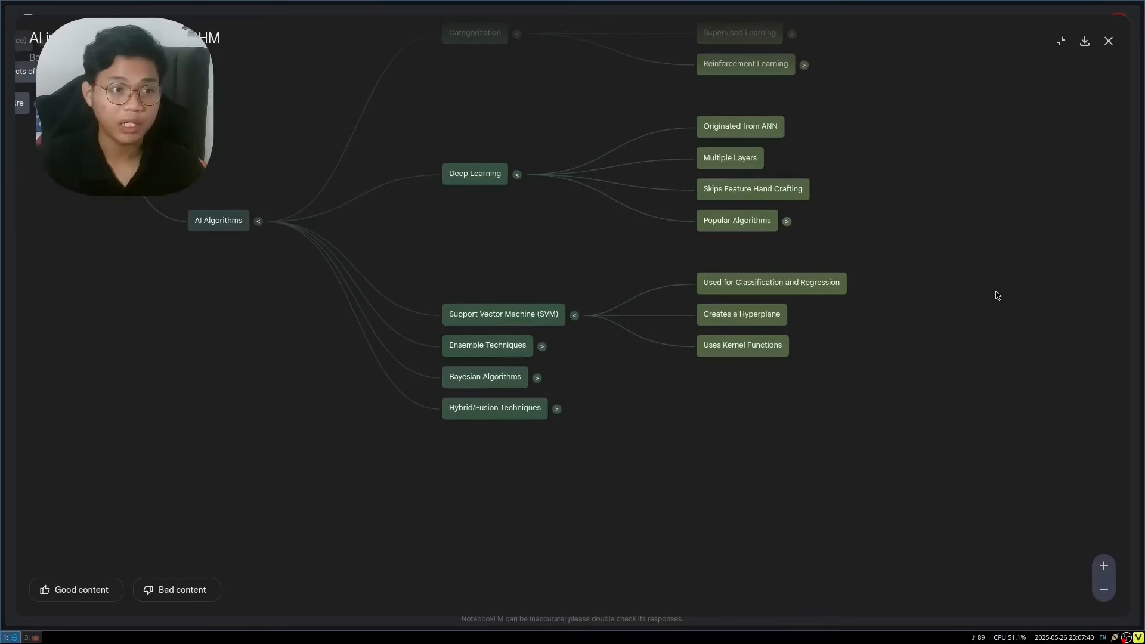
left_click(1108, 40)
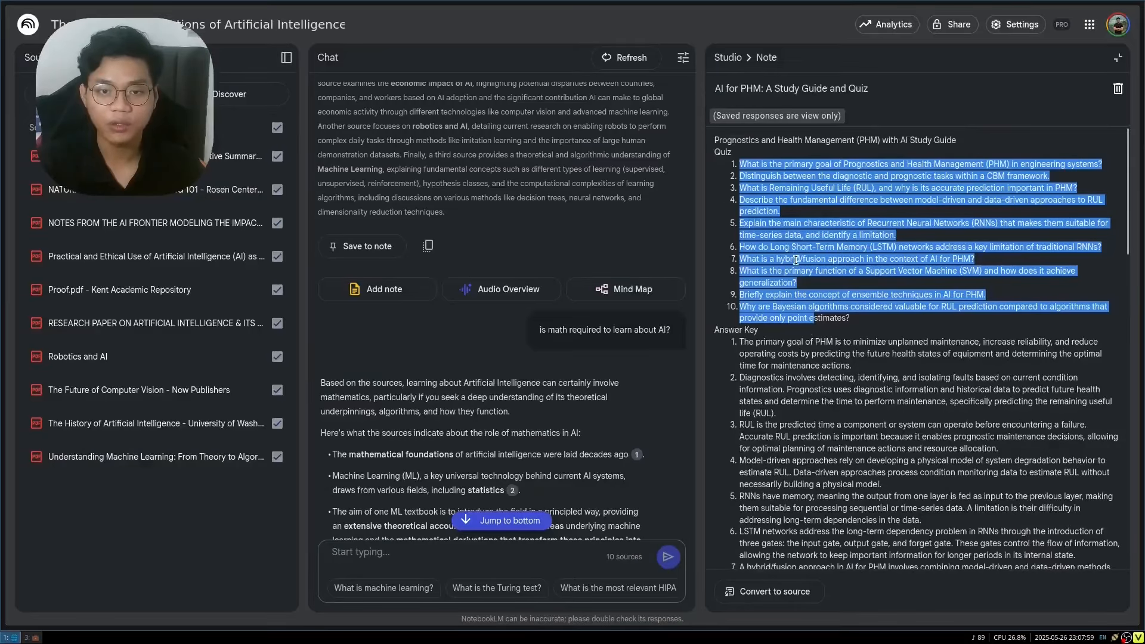
Step: Read through the quiz, answer key and glossary in the AI for PHM study guide note
left_click(832, 391)
scroll(822, 322, "down", 15)
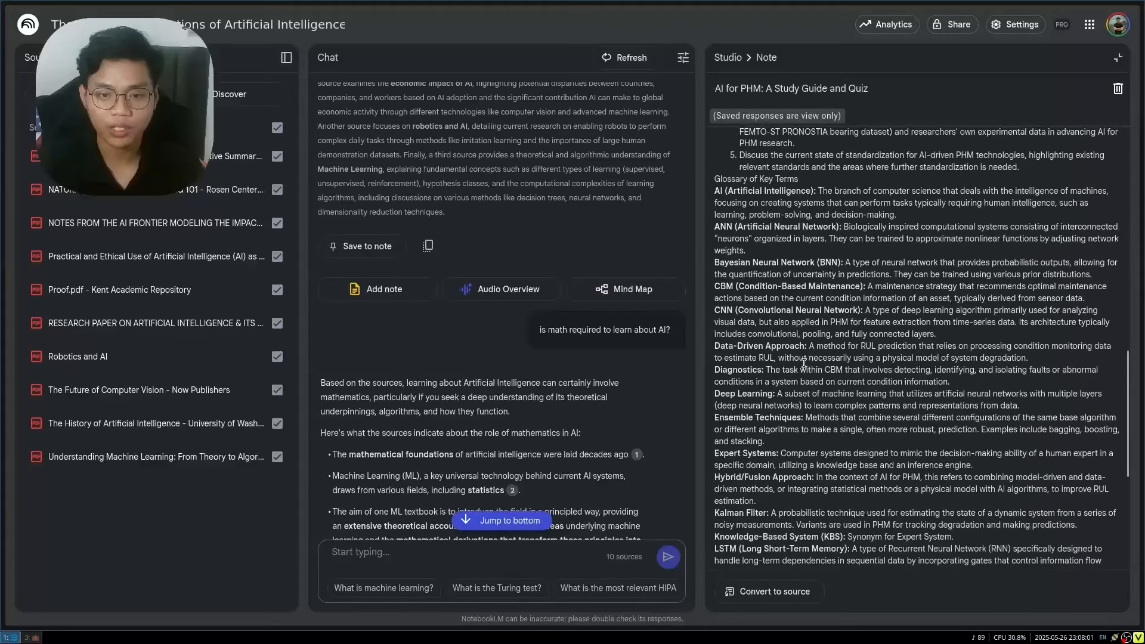
scroll(817, 299, "down", 3)
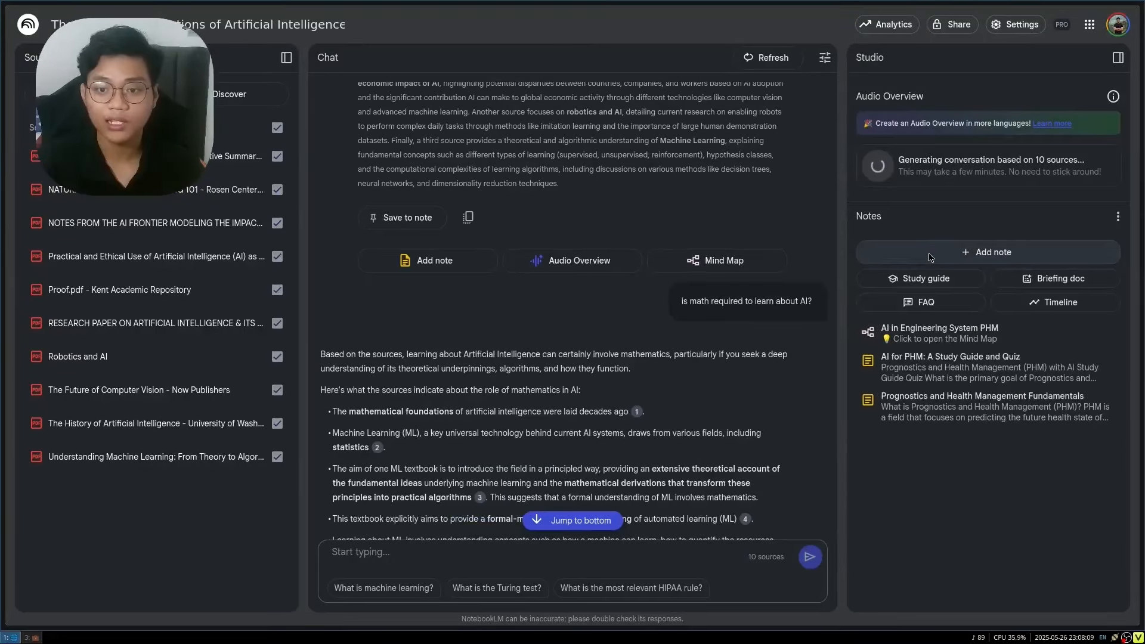
Step: Add a blank note to the notebook and return to the Studio overview
left_click(930, 257)
left_click(789, 182)
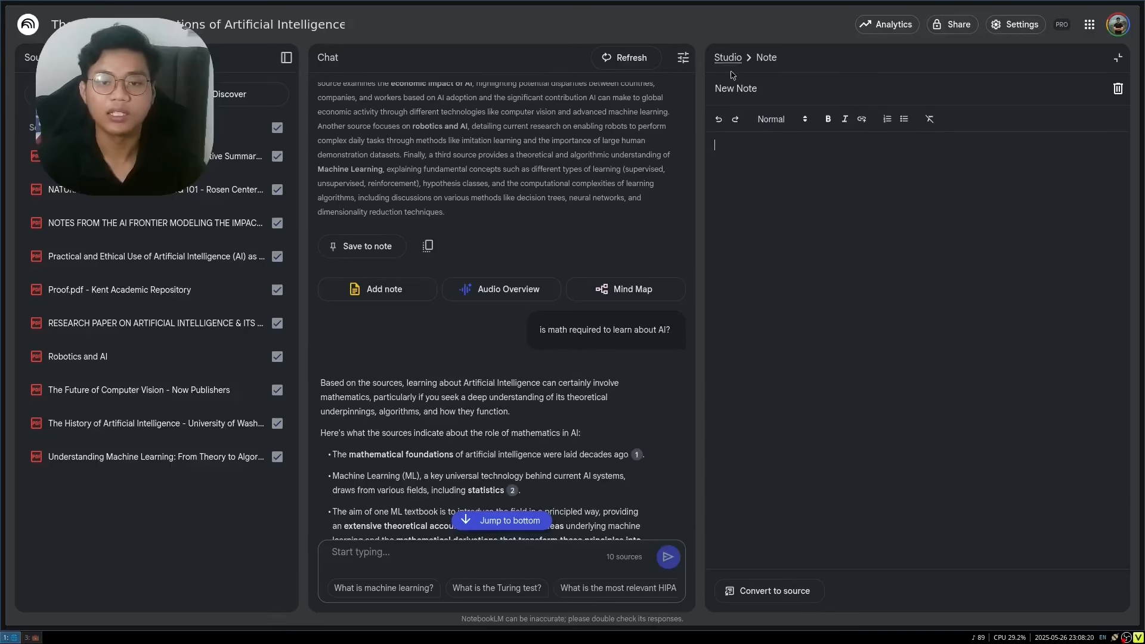
left_click(1119, 57)
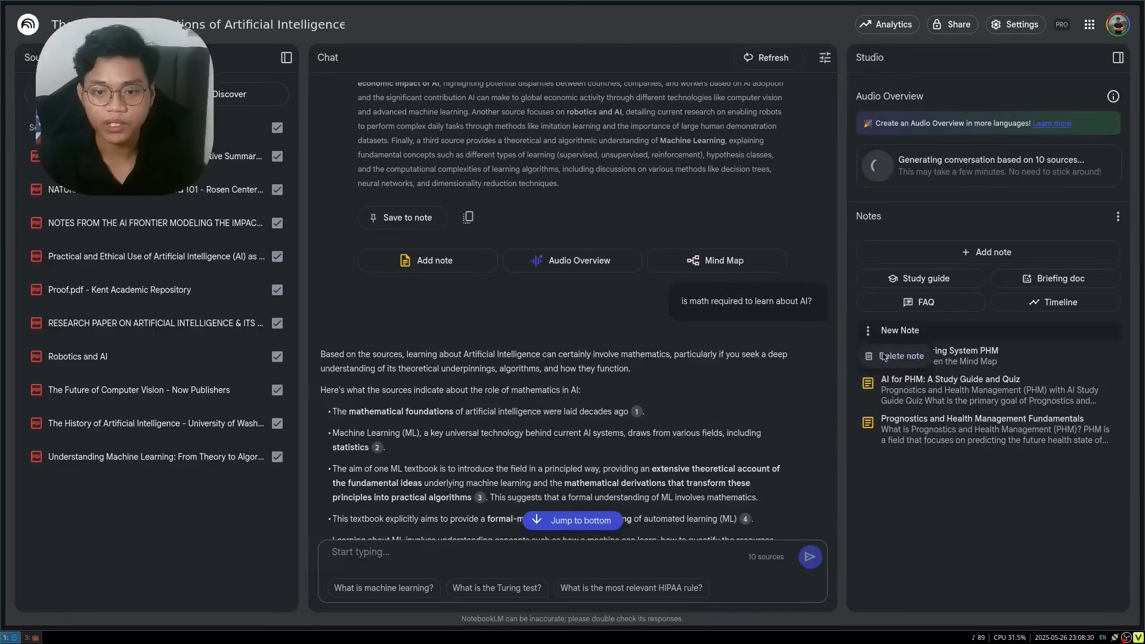
Step: Read through the chat's full answer on whether math is required to learn about AI
scroll(621, 443, "down", 5)
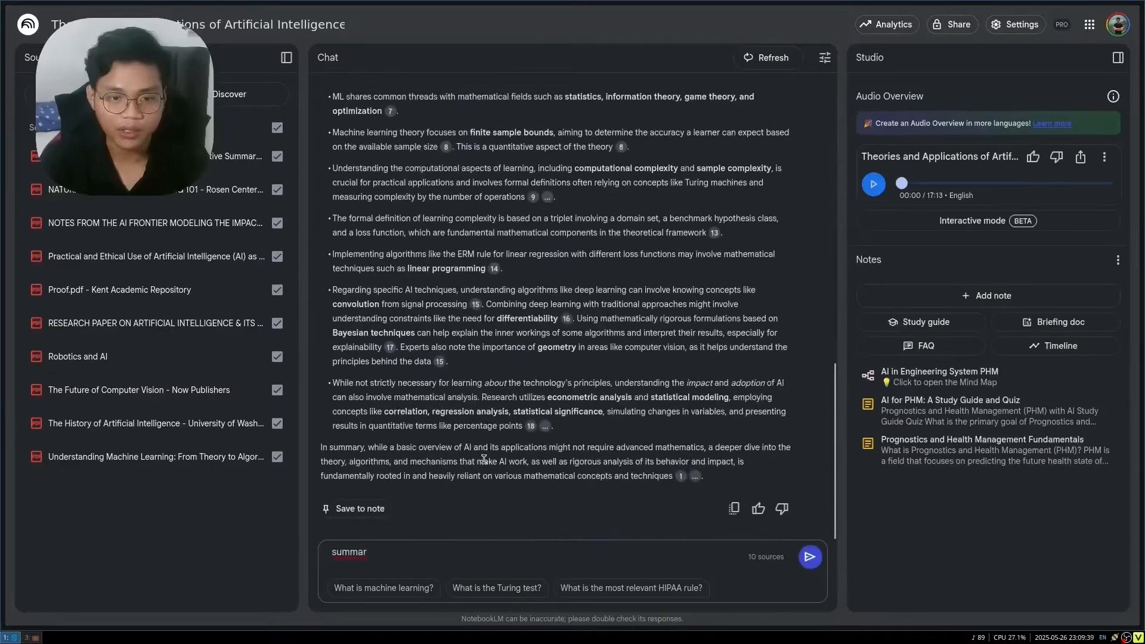
scroll(591, 404, "up", 5)
scroll(466, 392, "down", 3)
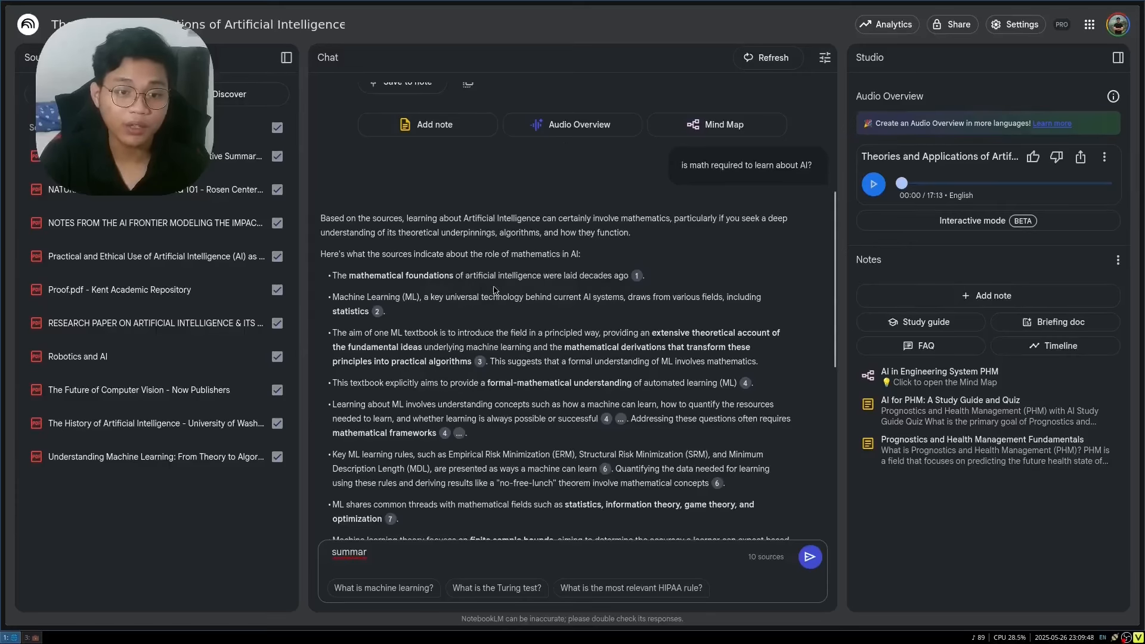
scroll(522, 329, "down", 7)
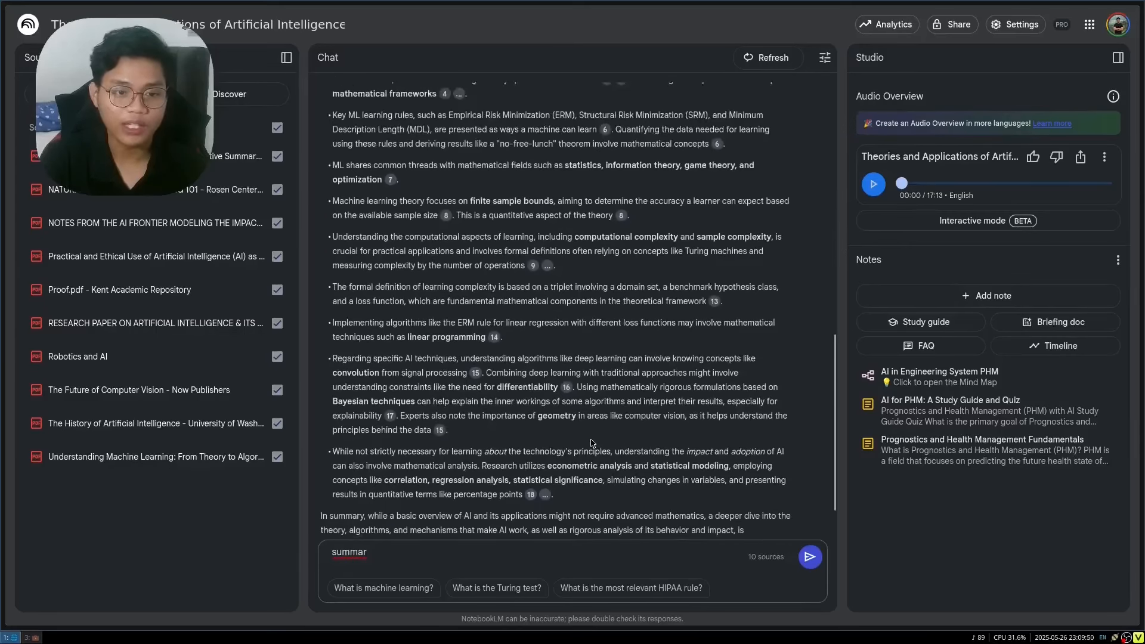